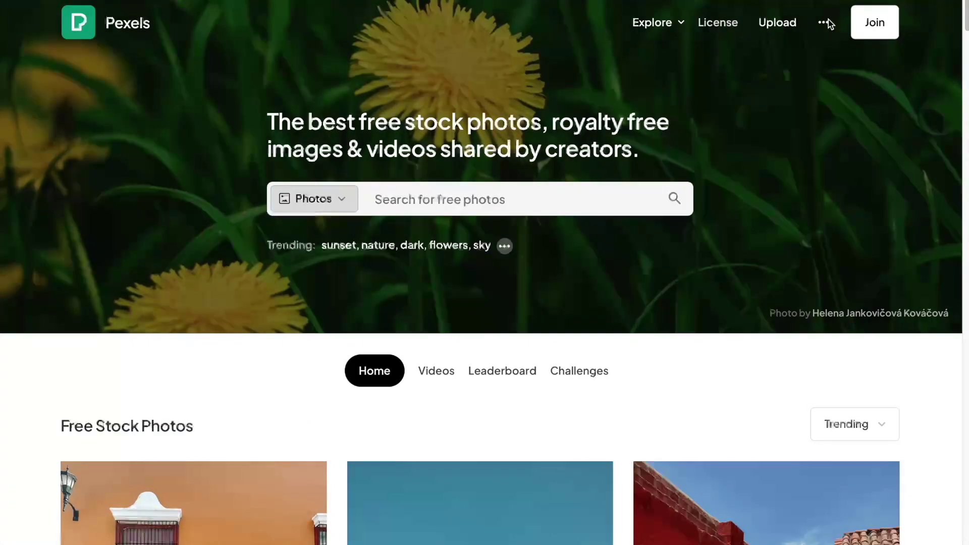
Step: Open the Pexels license page and read what is allowed and what is not allowed
mouse_move(823, 22)
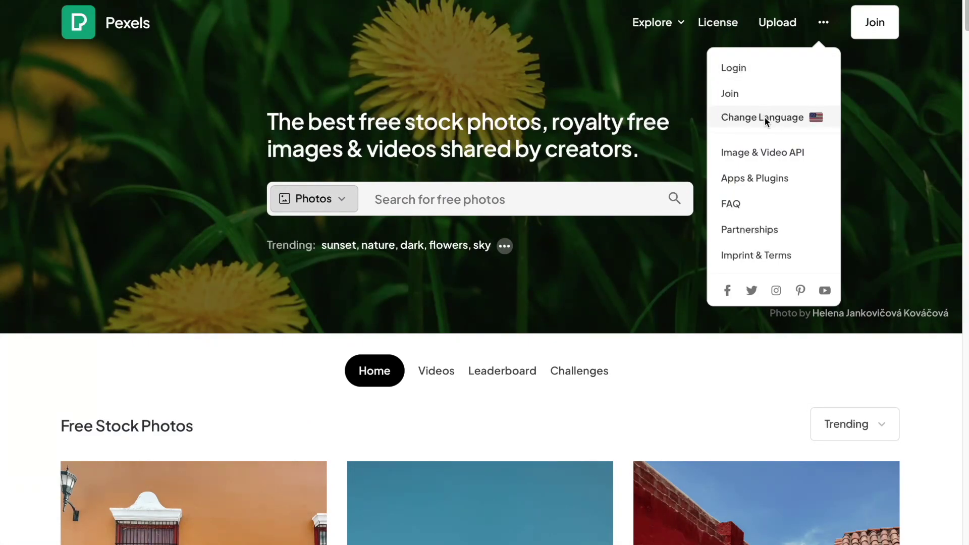
left_click(720, 27)
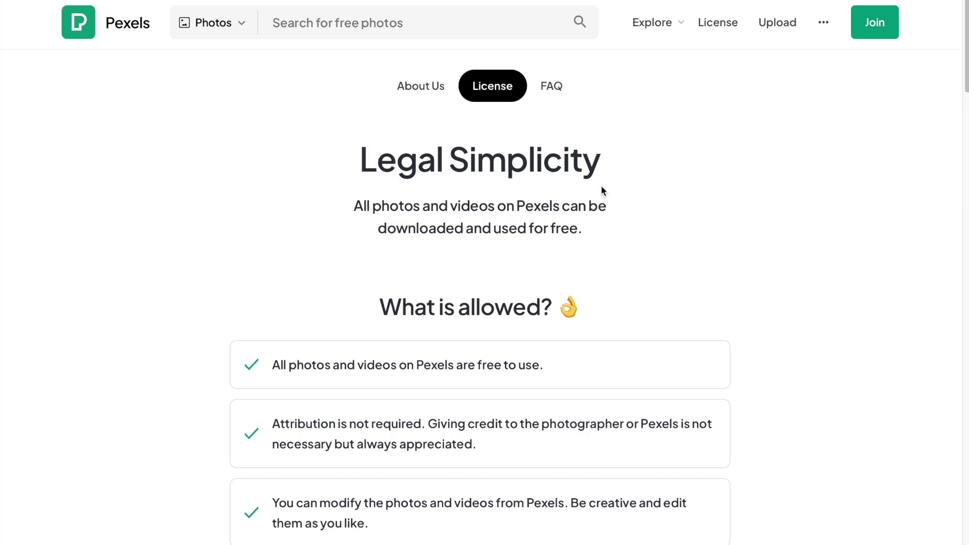
scroll(498, 299, "down", 3)
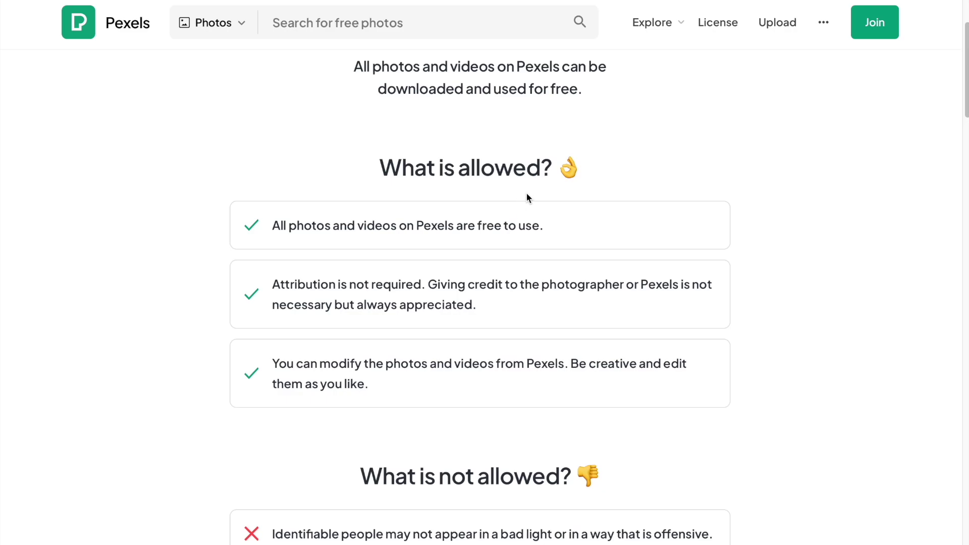
scroll(510, 187, "up", 2)
Step: Search the free photos for "mock up" by reusing the recent search
left_click(365, 29)
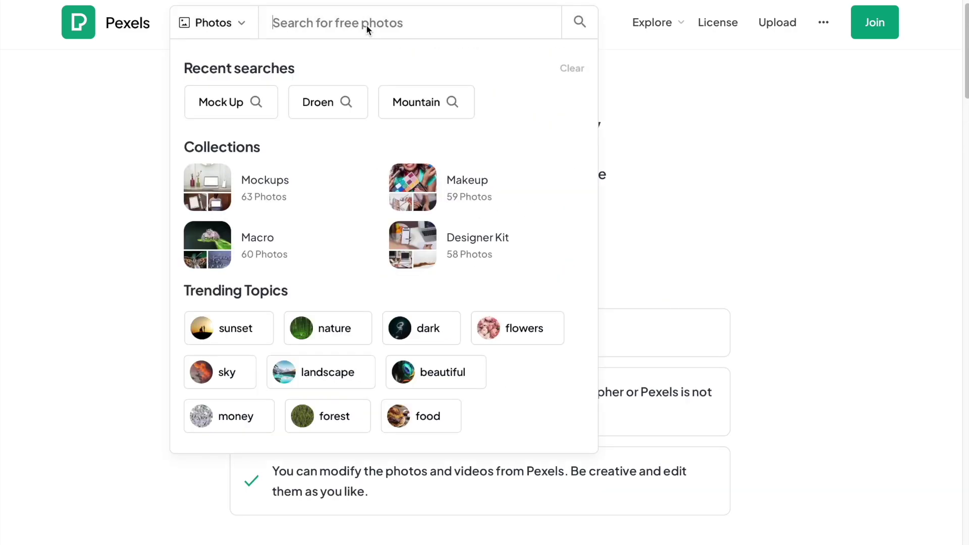
left_click(223, 96)
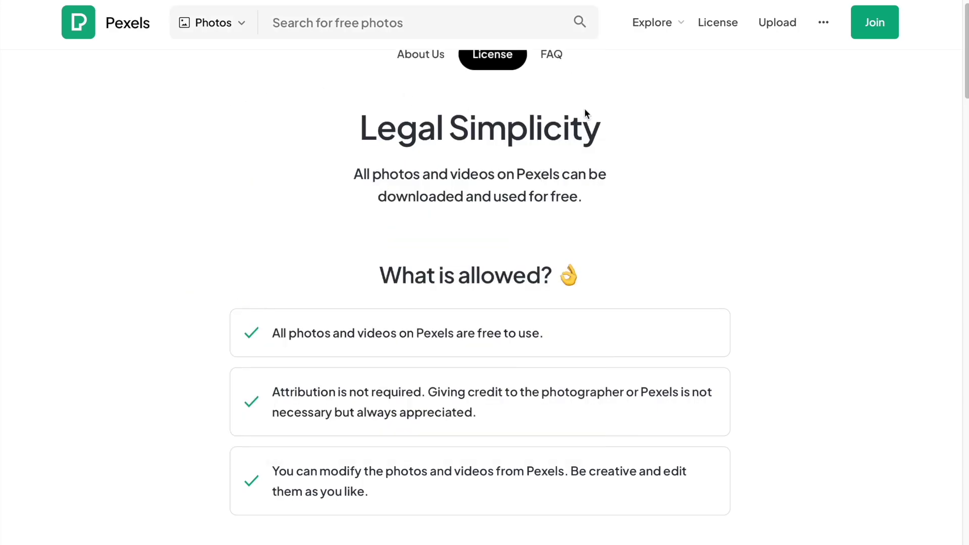
Step: Browse the mock up results for photos with blank surfaces such as frames, paper sheets, bags and T-shirts
scroll(656, 152, "down", 4)
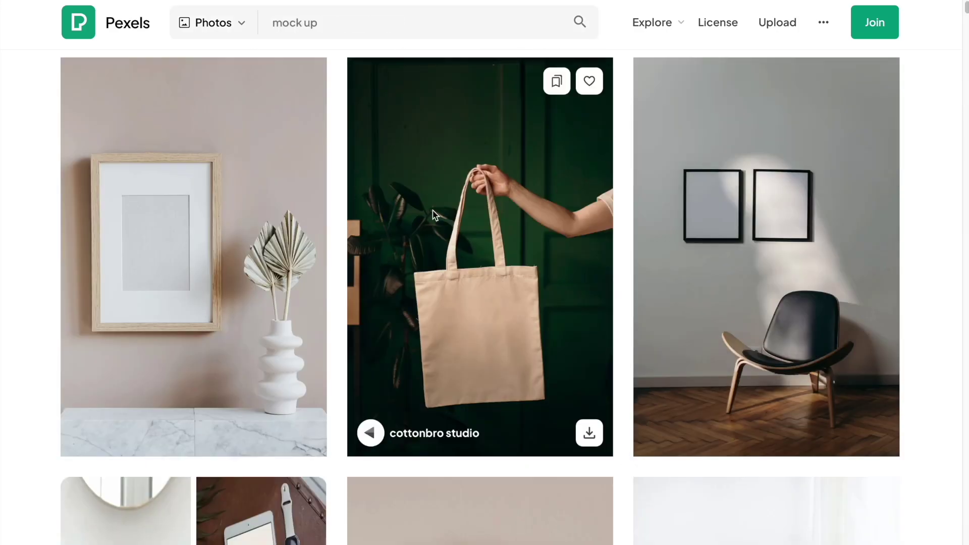
scroll(479, 235, "down", 5)
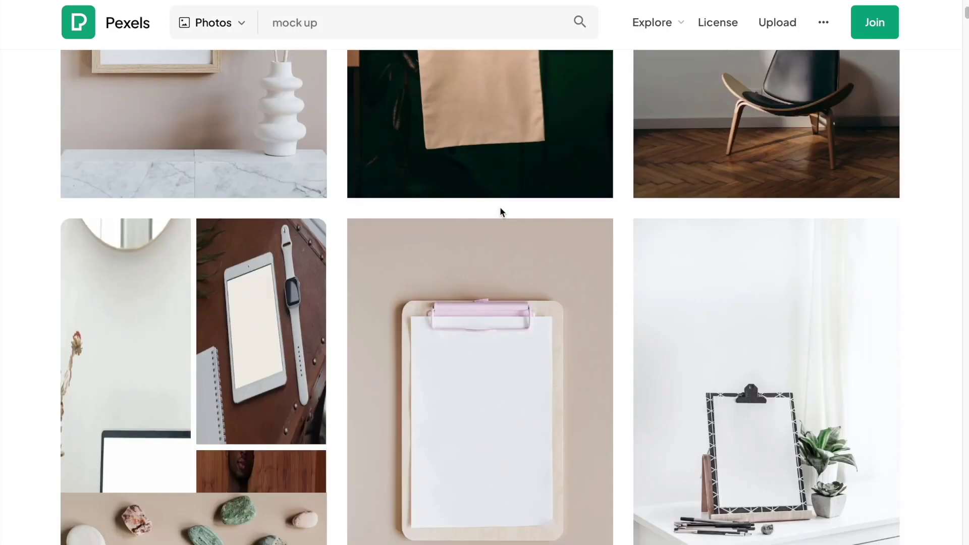
scroll(318, 249, "down", 10)
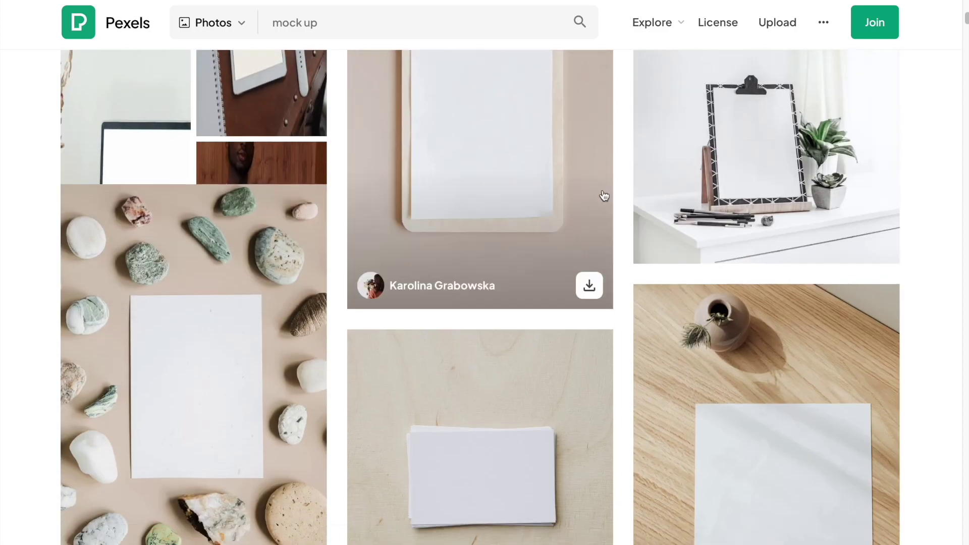
scroll(488, 231, "down", 15)
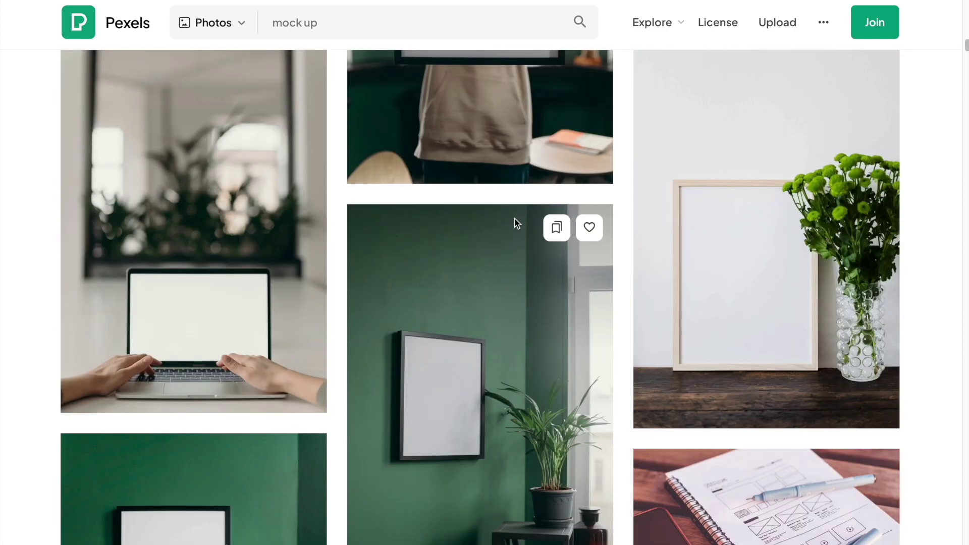
scroll(514, 223, "down", 5)
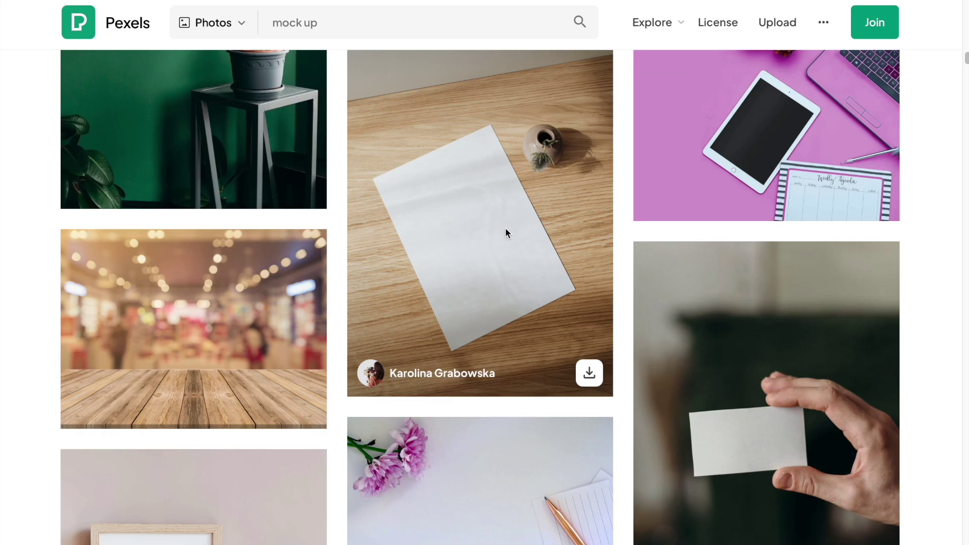
scroll(505, 230, "down", 10)
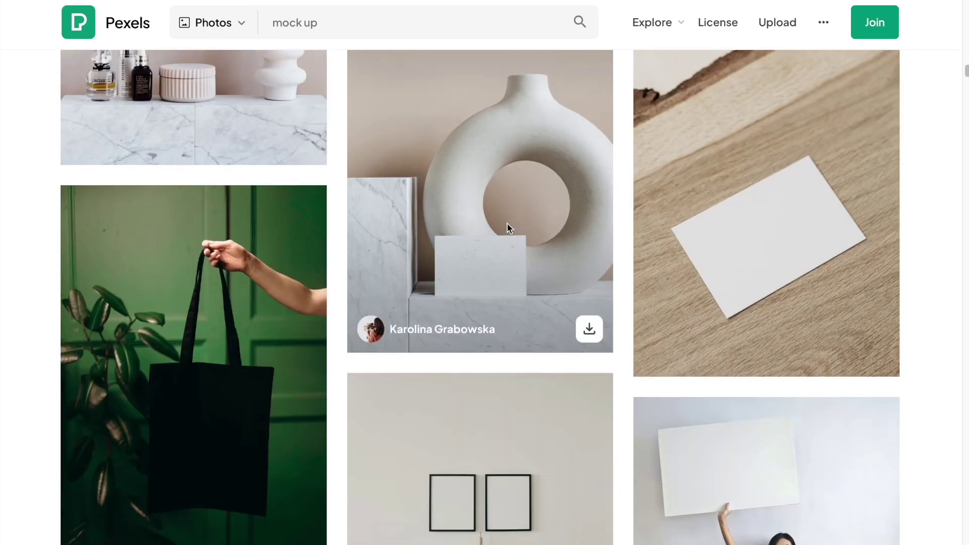
scroll(507, 223, "down", 10)
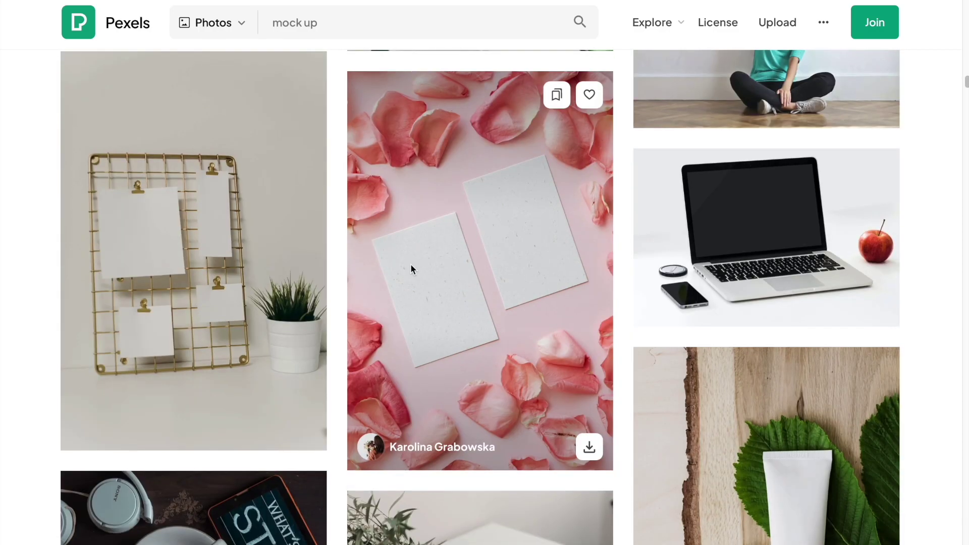
scroll(407, 293, "up", 5)
scroll(419, 292, "up", 5)
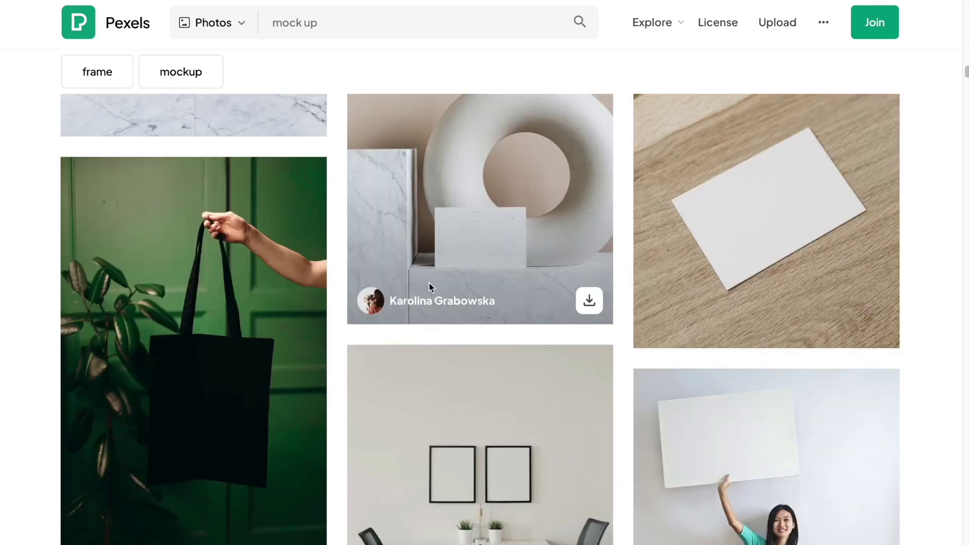
scroll(309, 323, "down", 1)
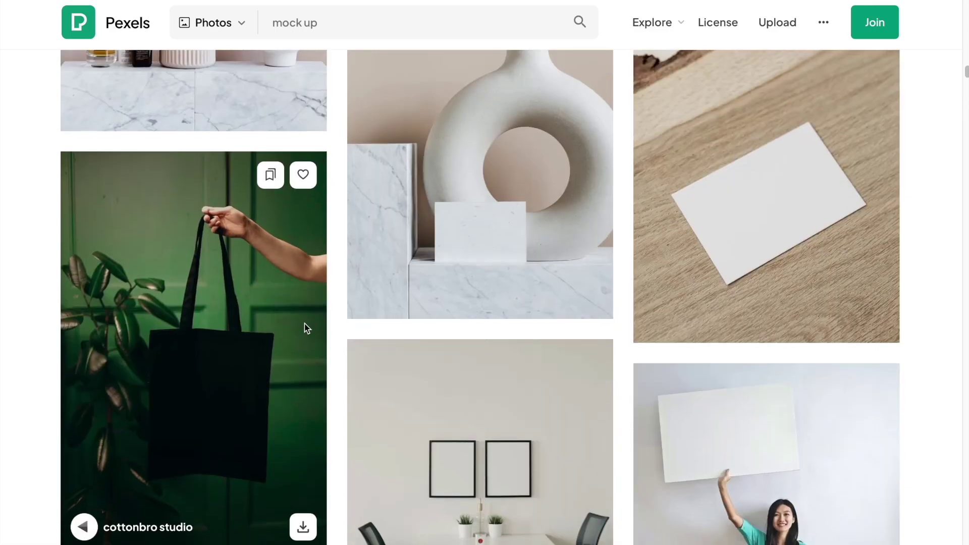
scroll(305, 321, "down", 10)
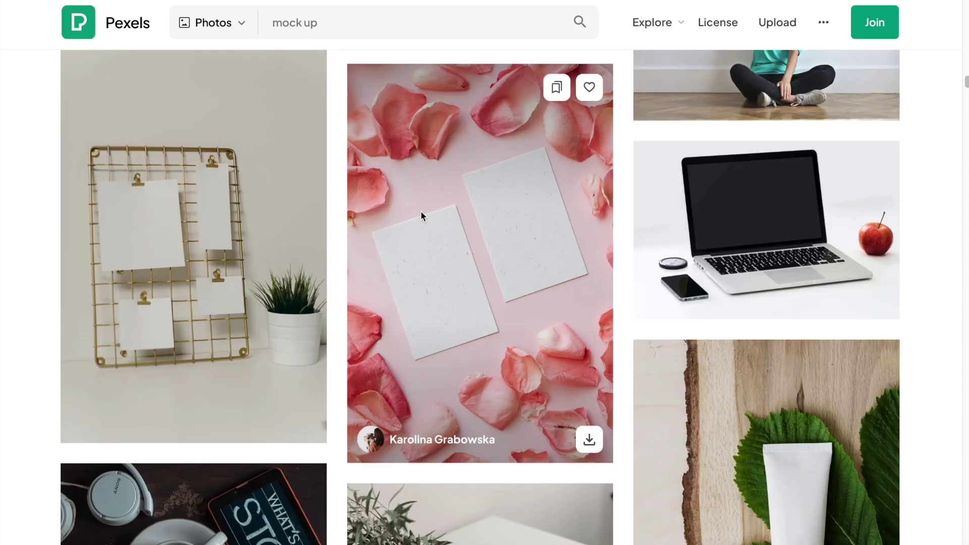
scroll(474, 265, "down", 5)
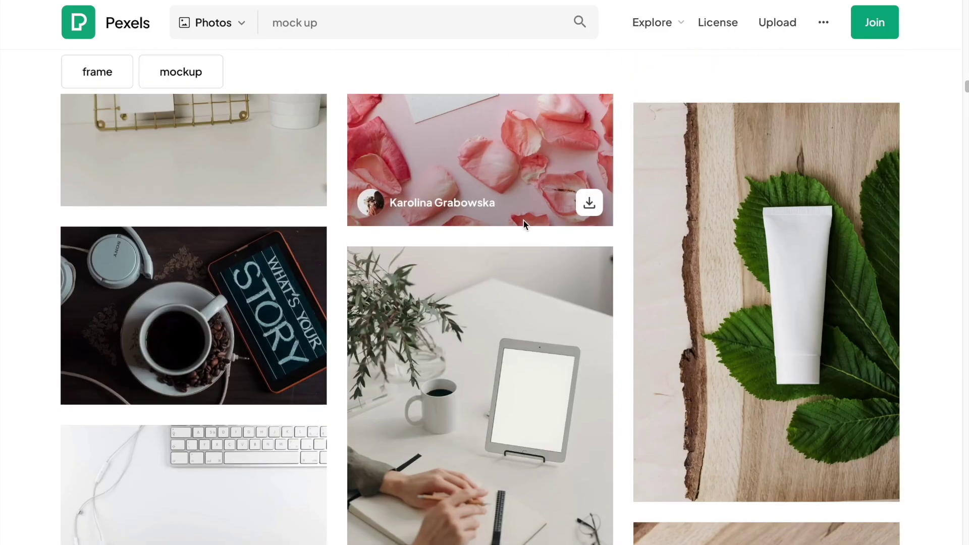
scroll(520, 224, "down", 3)
scroll(526, 223, "down", 20)
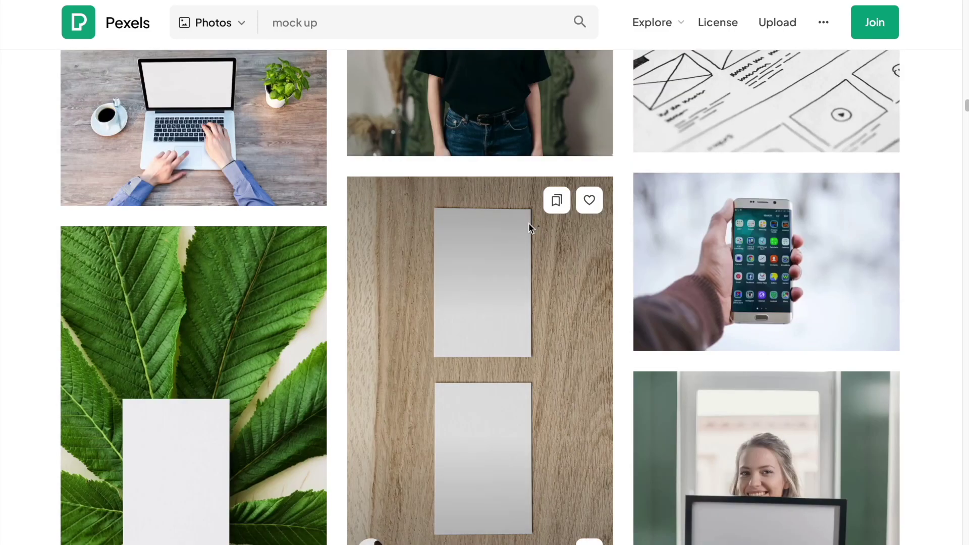
scroll(528, 224, "down", 20)
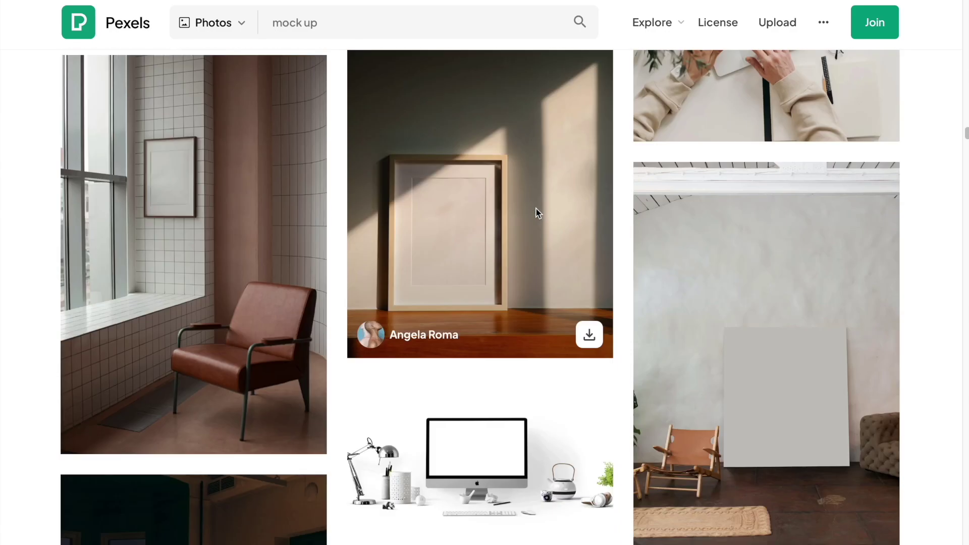
scroll(524, 226, "up", 11)
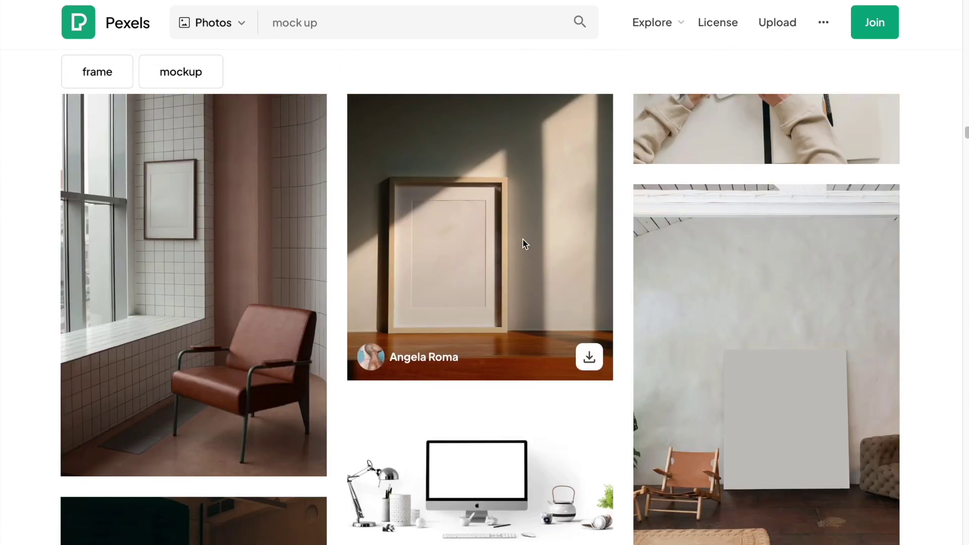
scroll(453, 326, "down", 20)
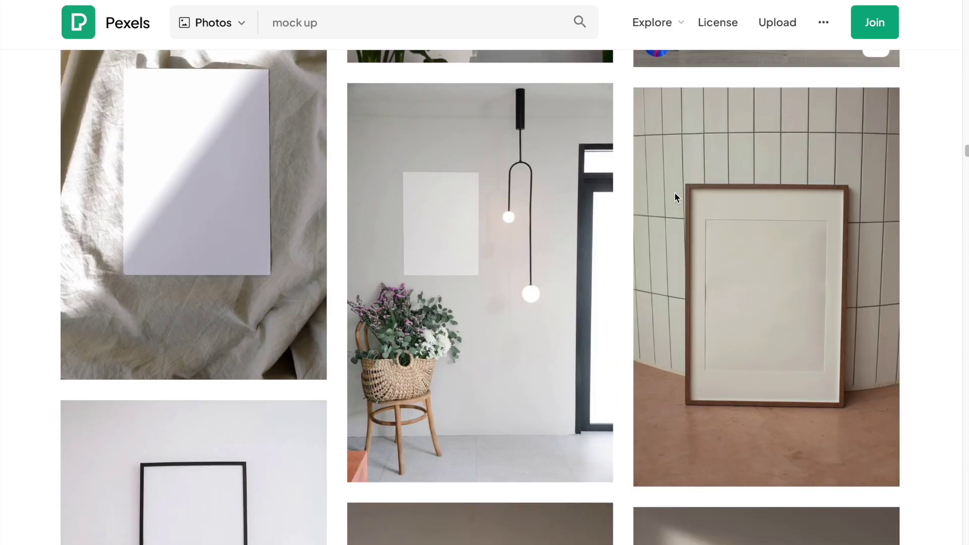
scroll(697, 170, "down", 20)
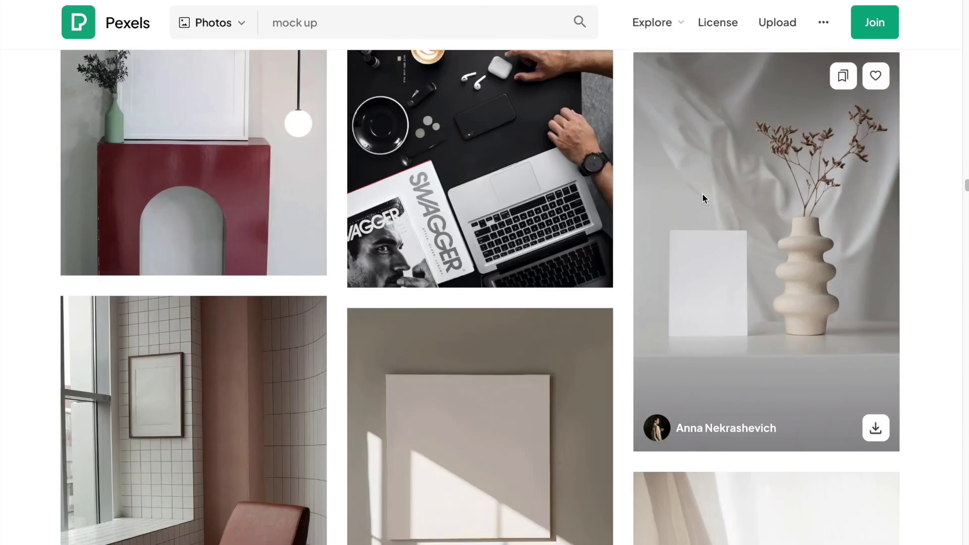
scroll(703, 196, "down", 20)
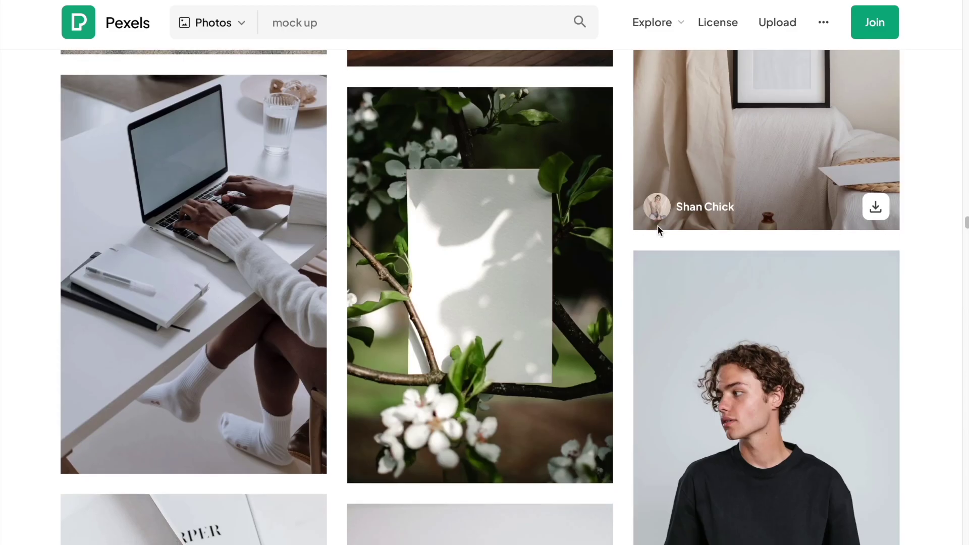
scroll(706, 189, "up", 3)
scroll(704, 188, "up", 3)
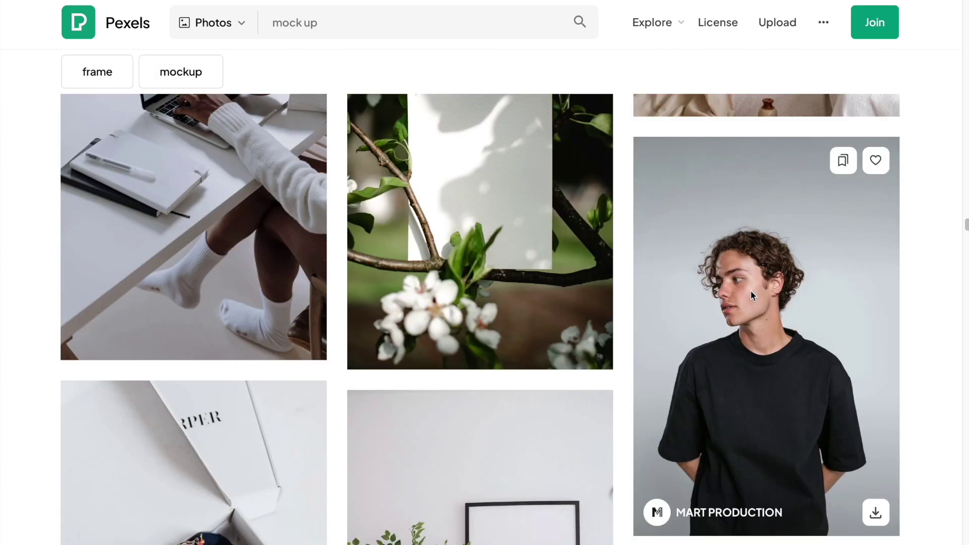
Step: Open the photo of the curly-haired man in a black T-shirt and look through the similar photos below it
left_click(756, 309)
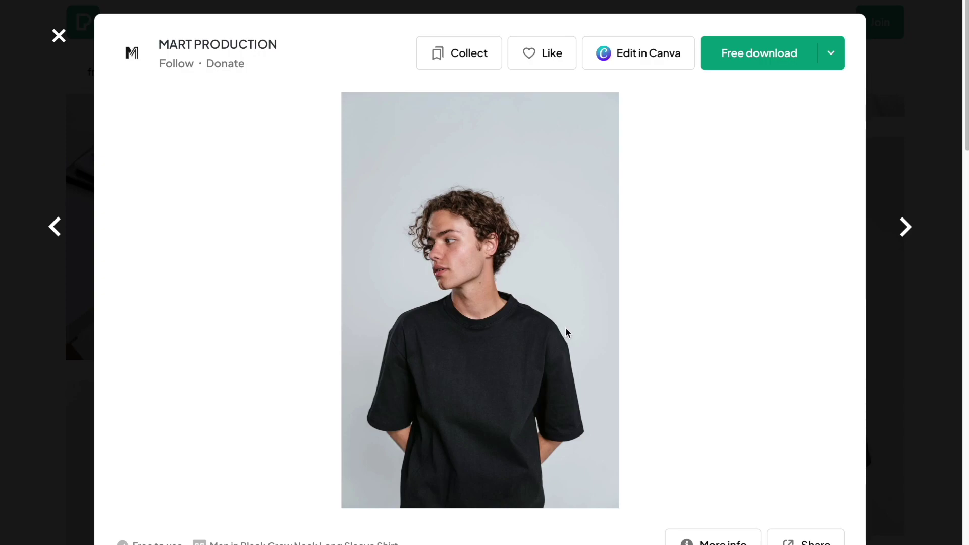
scroll(572, 321, "down", 1)
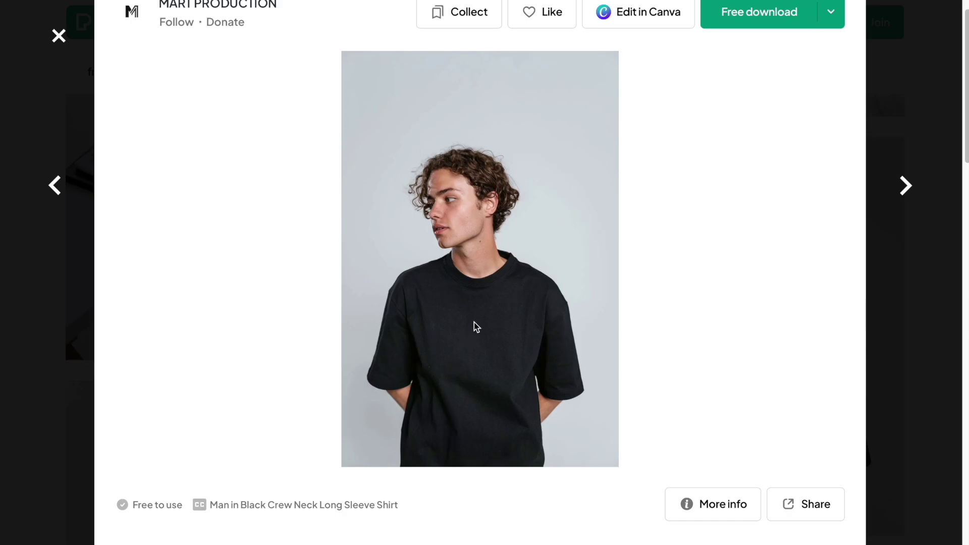
scroll(483, 311, "down", 15)
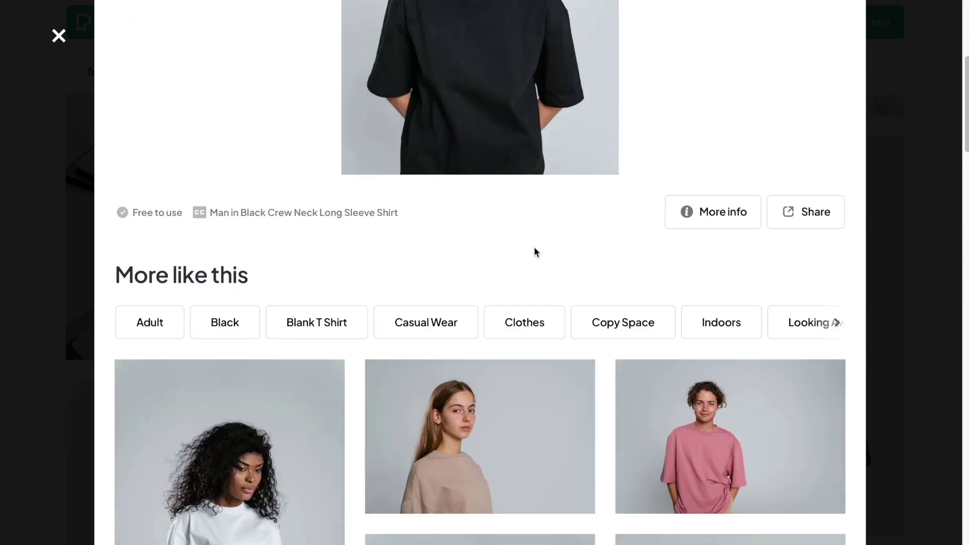
scroll(296, 183, "down", 20)
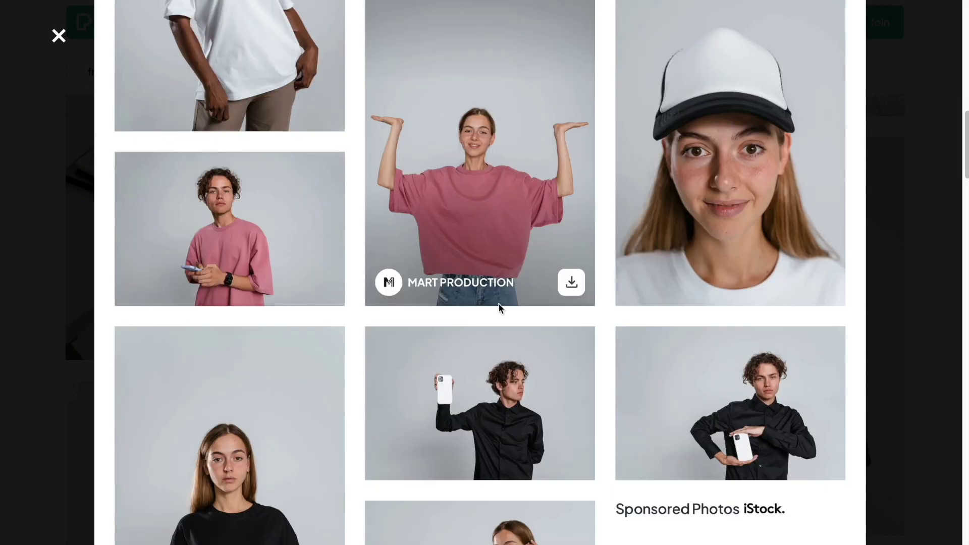
scroll(538, 233, "down", 15)
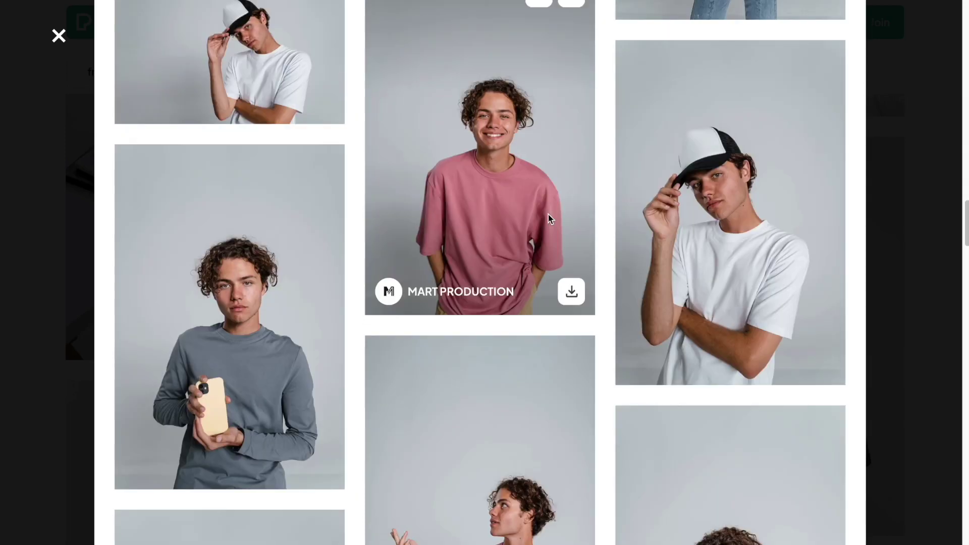
scroll(591, 203, "down", 5)
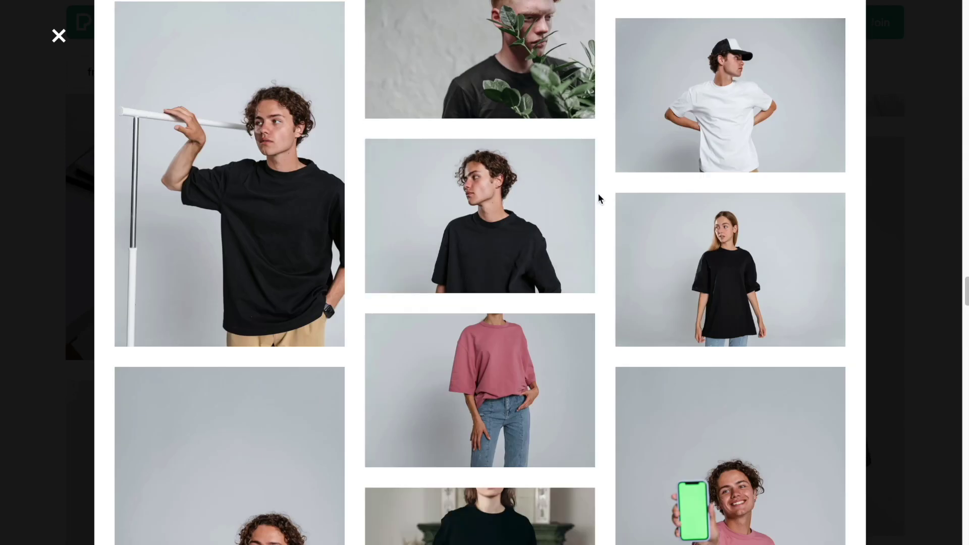
Step: Open the similar photo of the man in a white T-shirt and black-and-white cap and download it for free
left_click(656, 132)
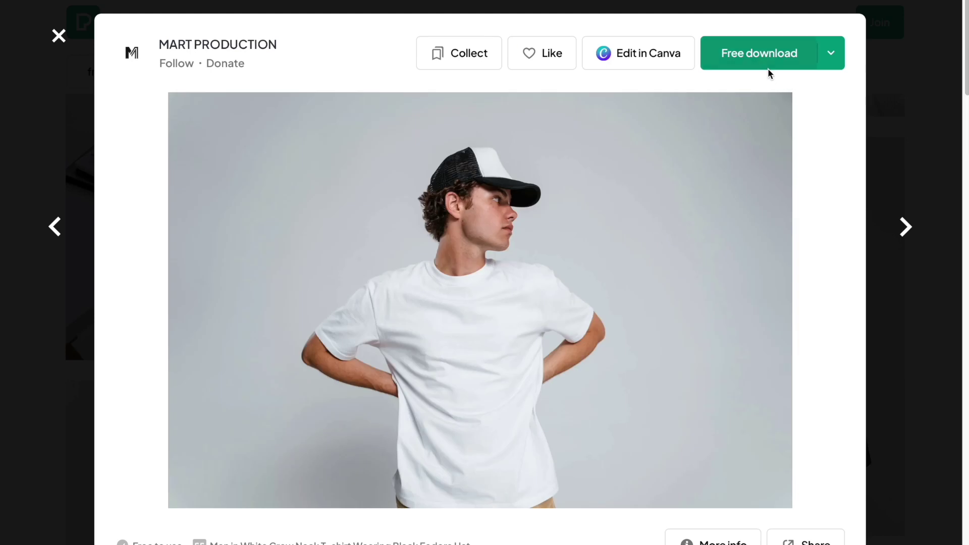
left_click(759, 55)
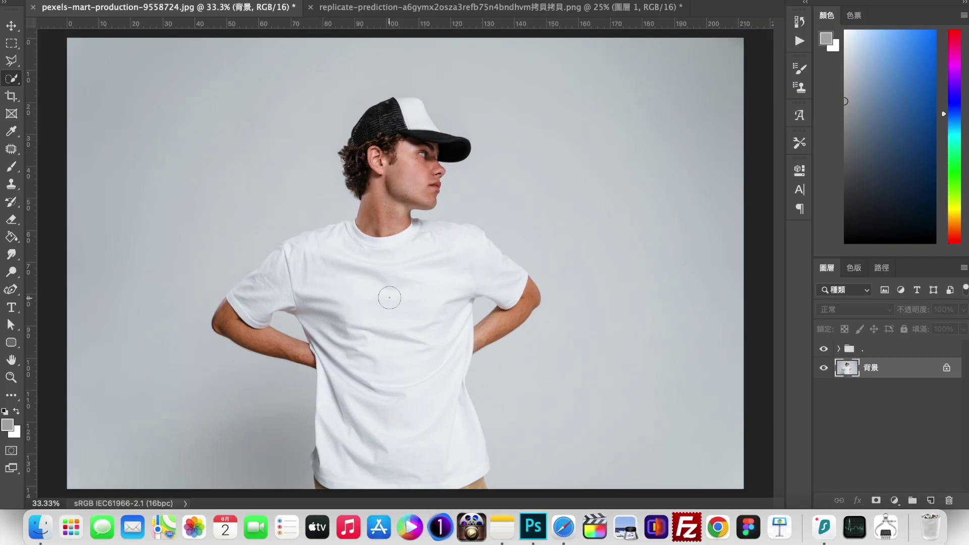
Step: Quick-select the white T-shirt, including the sleeves, and cover it with a dark red solid colour fill layer
mouse_move(390, 298)
left_mouse_down()
mouse_move(372, 281)
mouse_move(340, 292)
mouse_move(456, 273)
mouse_move(399, 410)
left_mouse_up()
left_click(288, 320)
left_click(895, 500)
left_click(924, 189)
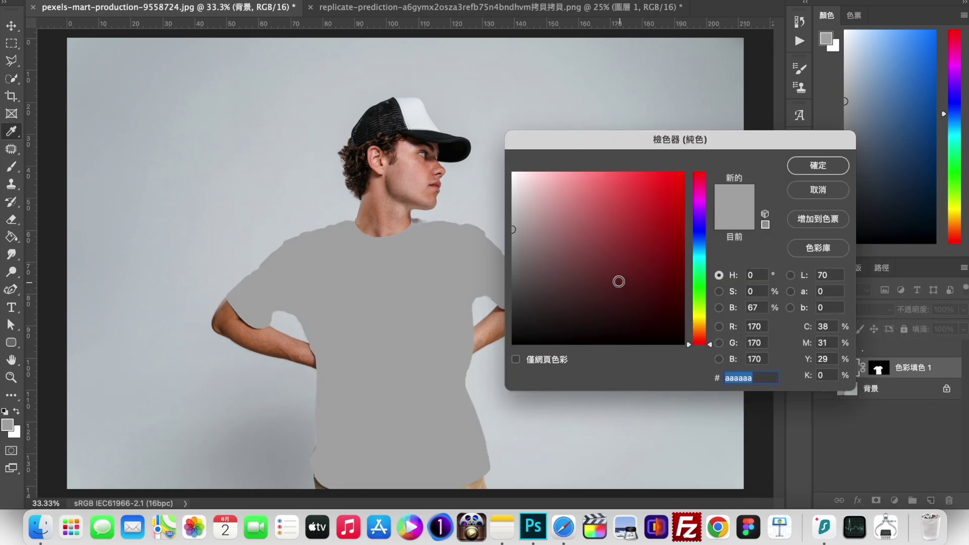
left_click_drag(619, 281, 606, 251)
left_click(818, 165)
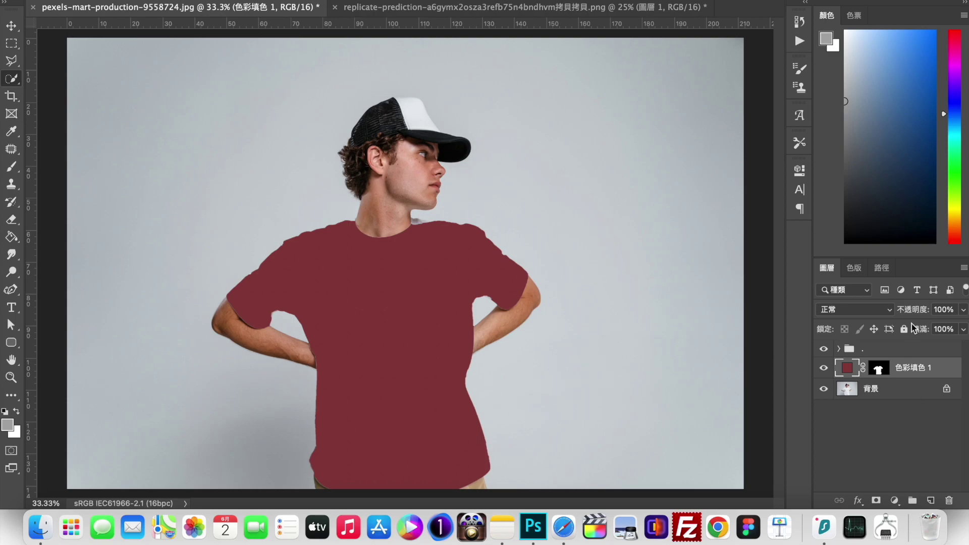
Step: Set the blend mode of the dark red fill layer to Multiply (色彩增值)
left_click(853, 309)
left_click(858, 356)
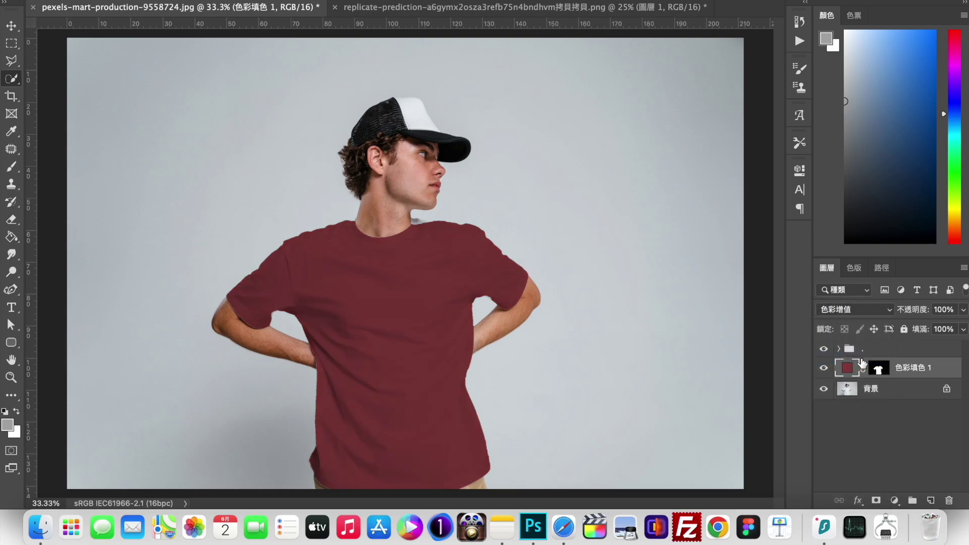
Step: Define the transparent potted-plant image as a new pattern
left_click(455, 7)
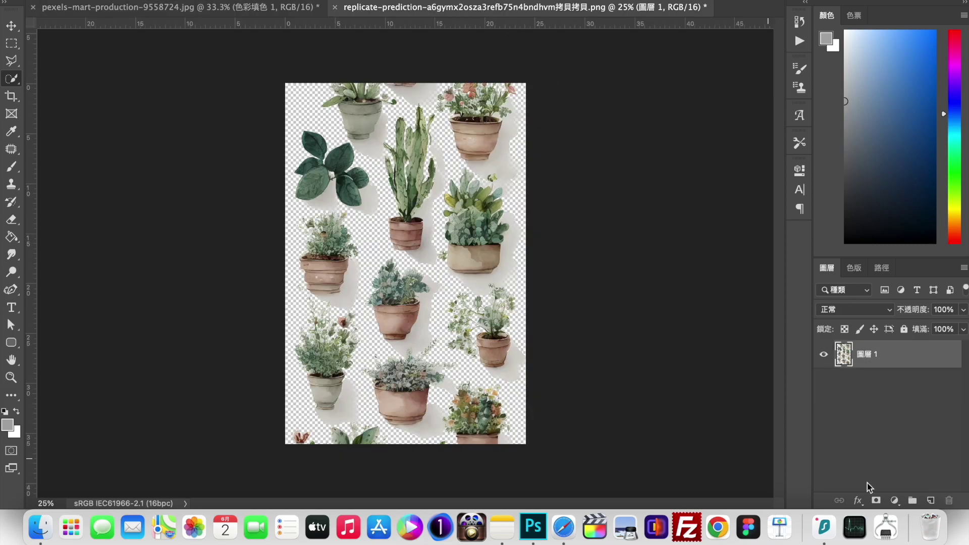
left_click(176, 0)
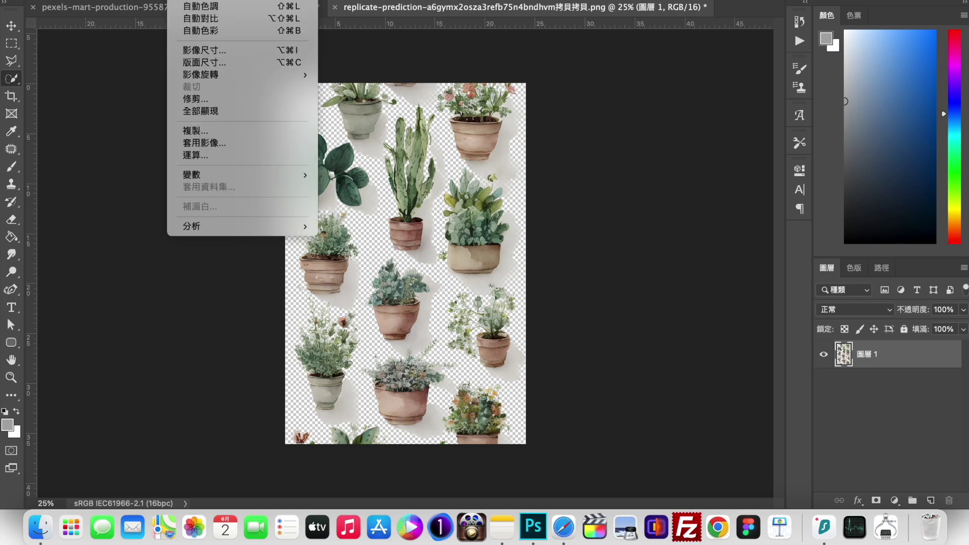
left_click(203, 304)
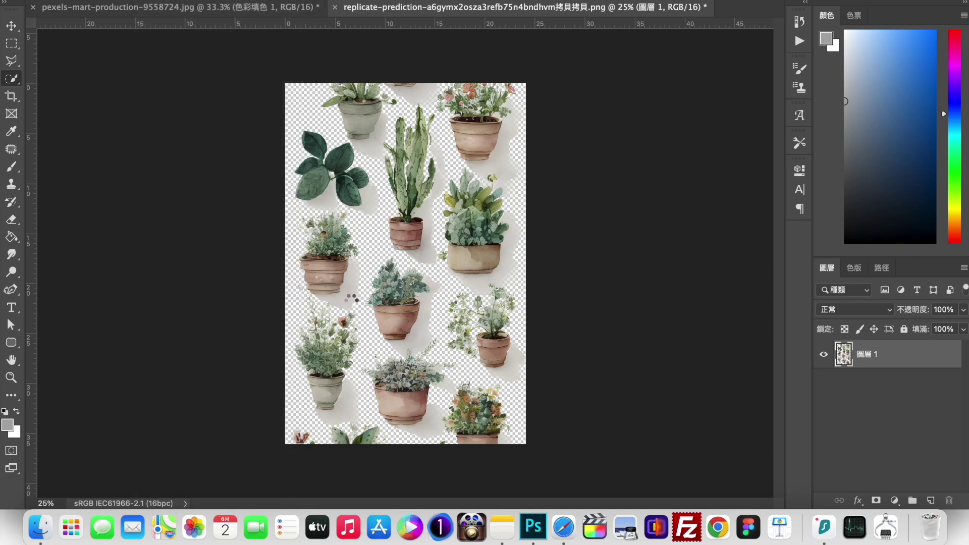
left_click(636, 204)
Step: Add a pattern fill layer of the potted plants to the T-shirt photo, scaled to 50%
key("ctrl+Tab")
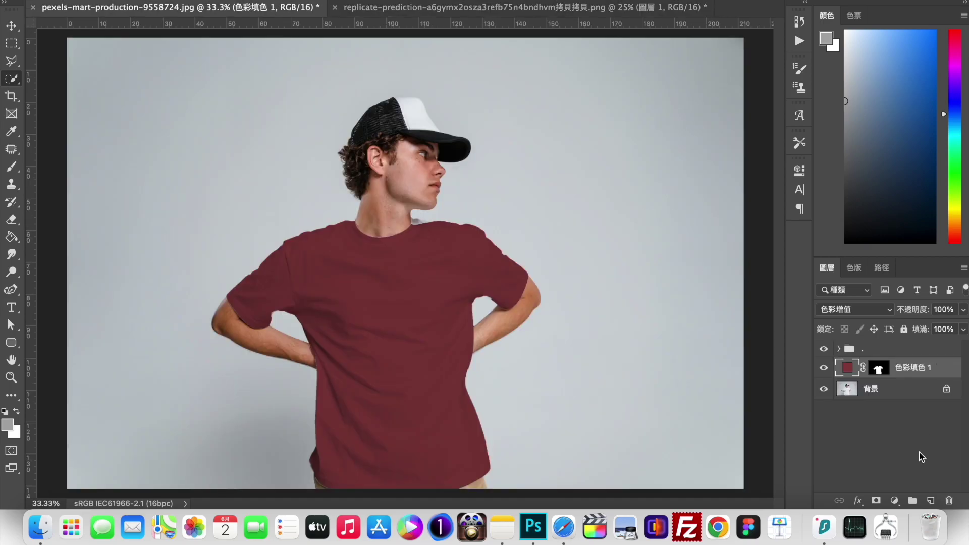
left_click(895, 500)
left_click(904, 216)
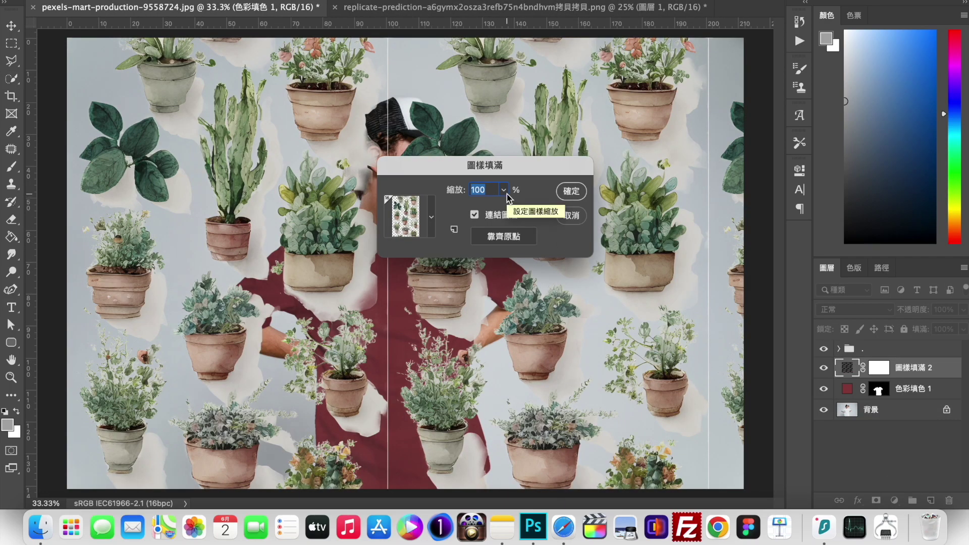
type("3")
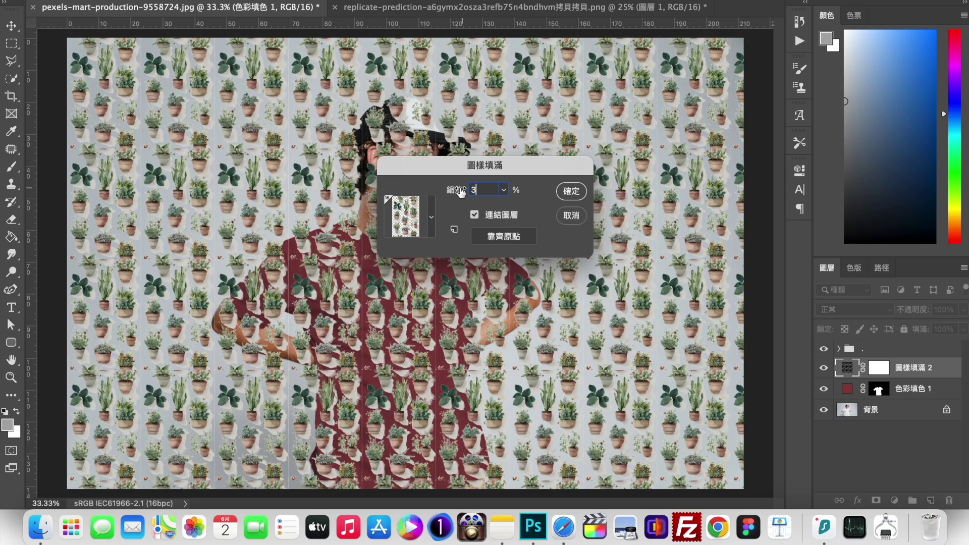
key("BackSpace")
type("50")
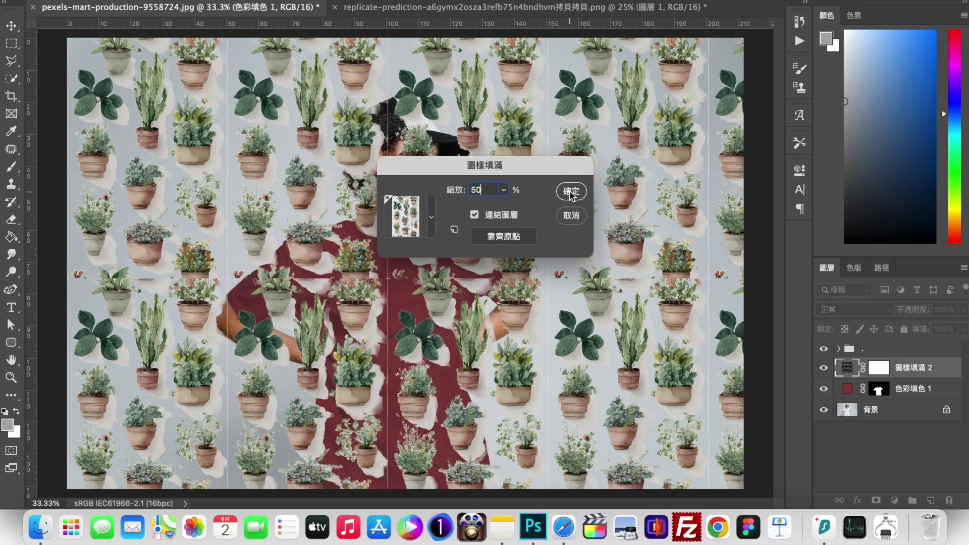
left_click(571, 194)
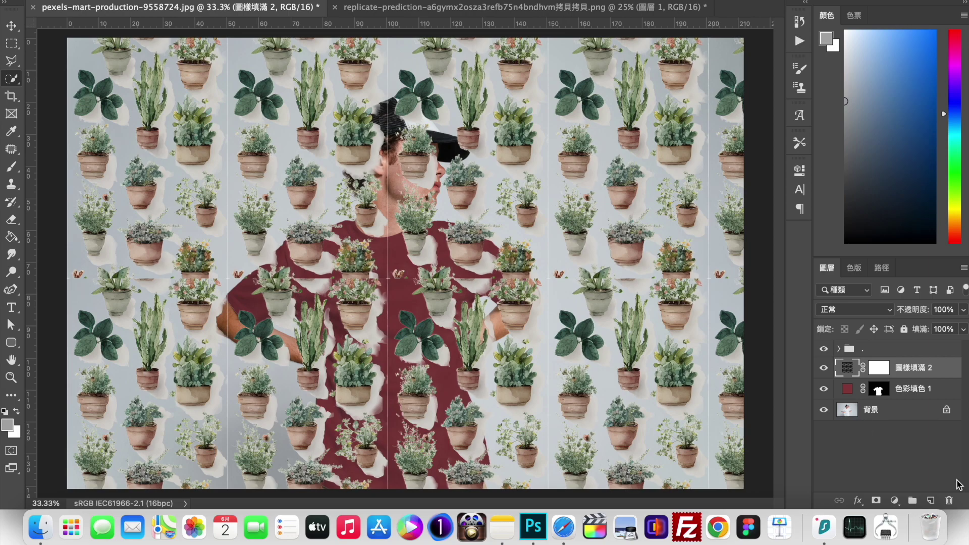
Step: Replace the pattern fill layer's mask with one made from the dark red fill layer's shirt mask
right_click(879, 368)
left_click(833, 382)
left_click(878, 389, "super")
left_click(876, 500)
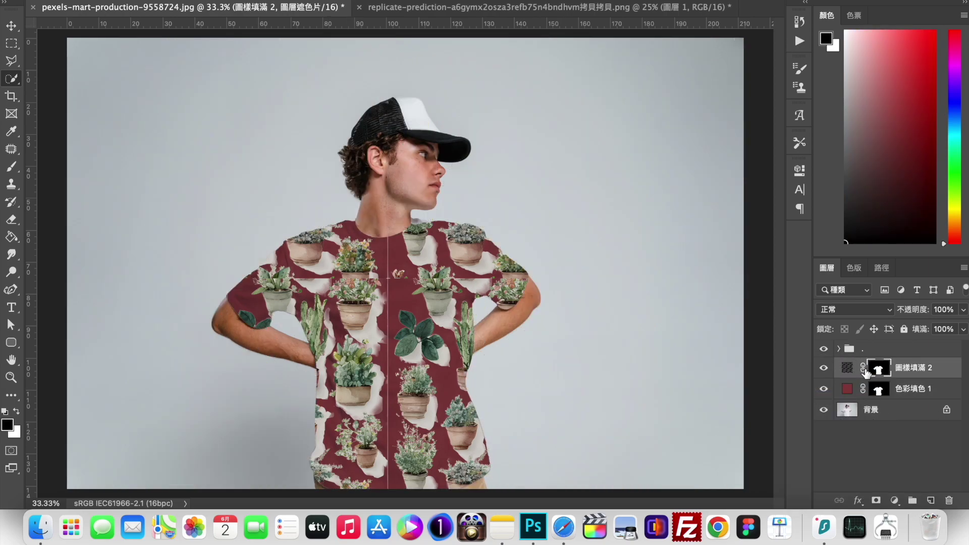
Step: Unlink the pattern fill from its mask and shift the plant pattern within the shirt
right_click(863, 371)
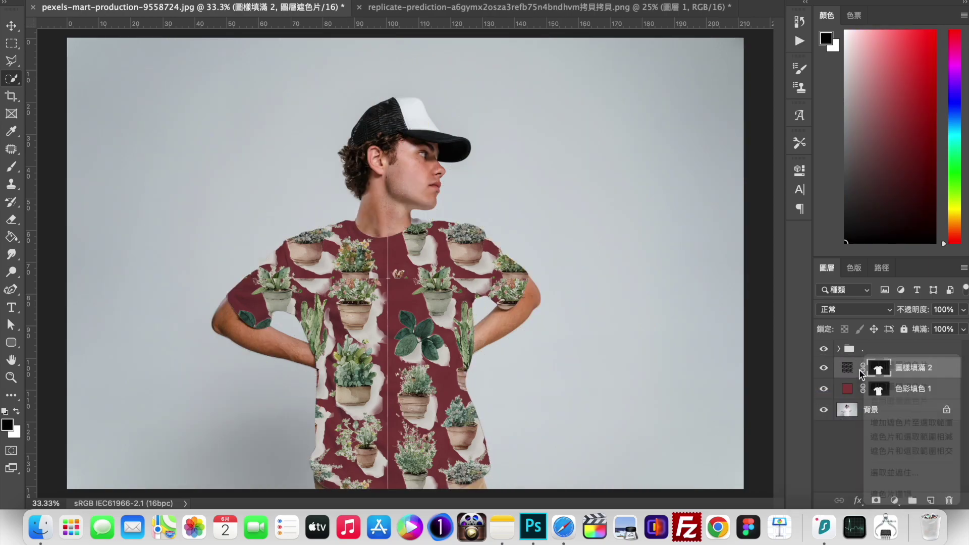
left_click(864, 371)
left_click(847, 370)
key("v")
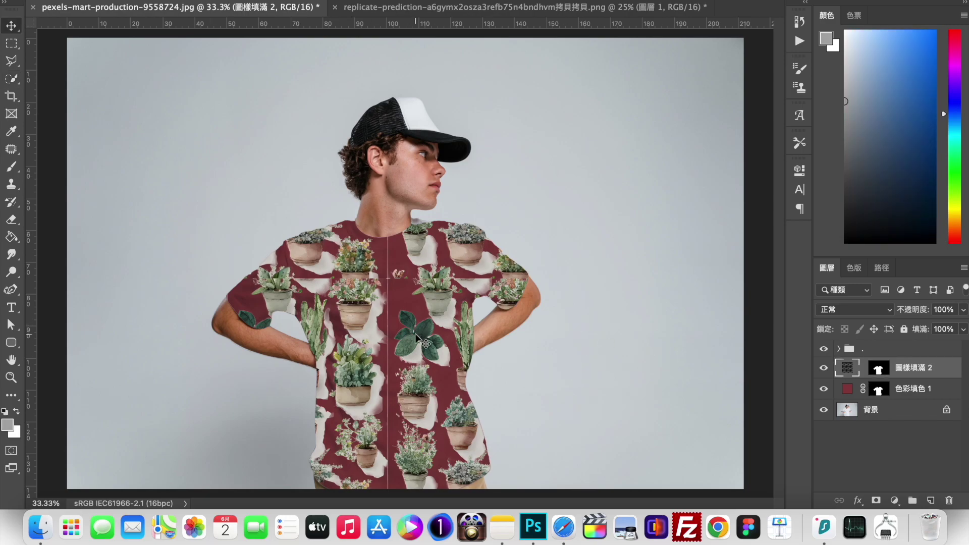
left_click_drag(423, 341, 394, 384)
Step: Hide the dark red fill layer and set the pattern fill layer's blend mode to Multiply (色彩增值)
left_click(824, 390)
left_click_drag(455, 279, 457, 281)
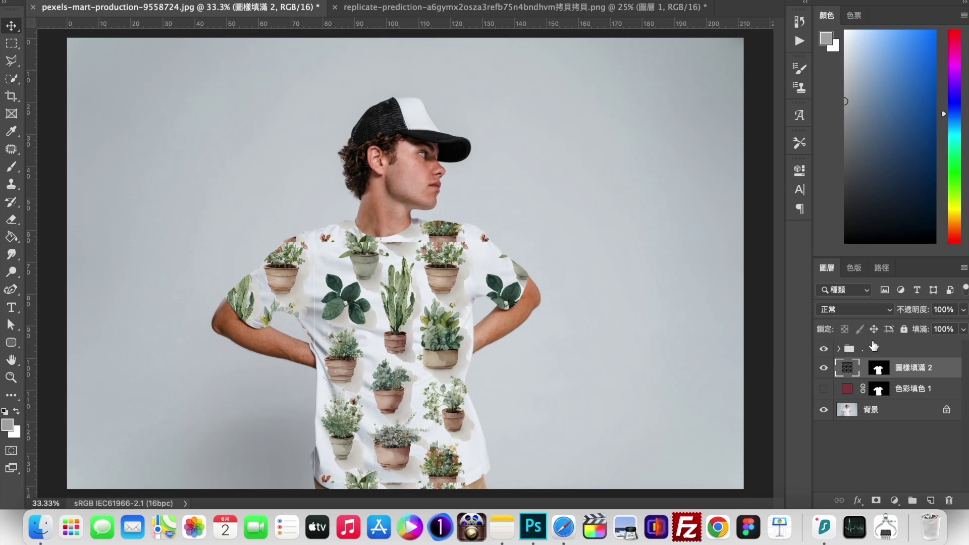
left_click(871, 309)
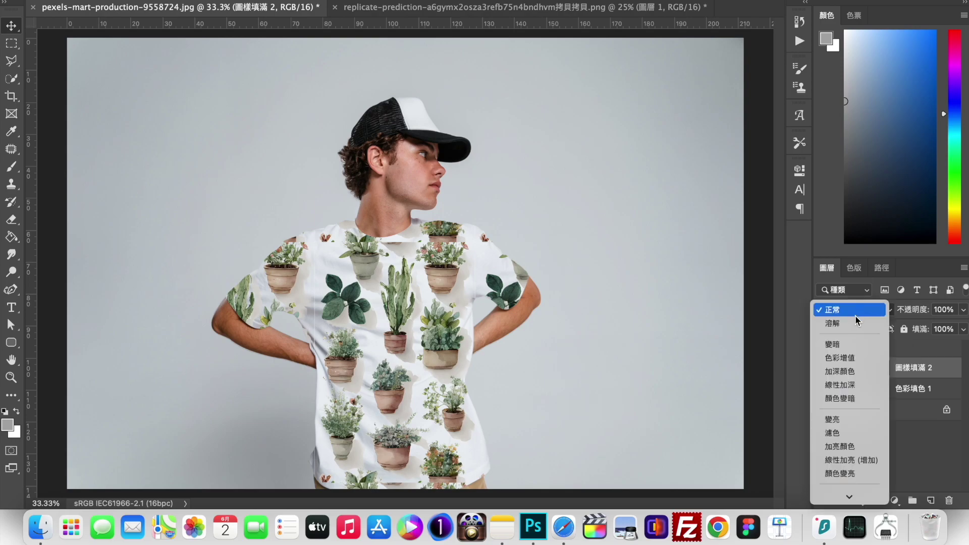
left_click(860, 358)
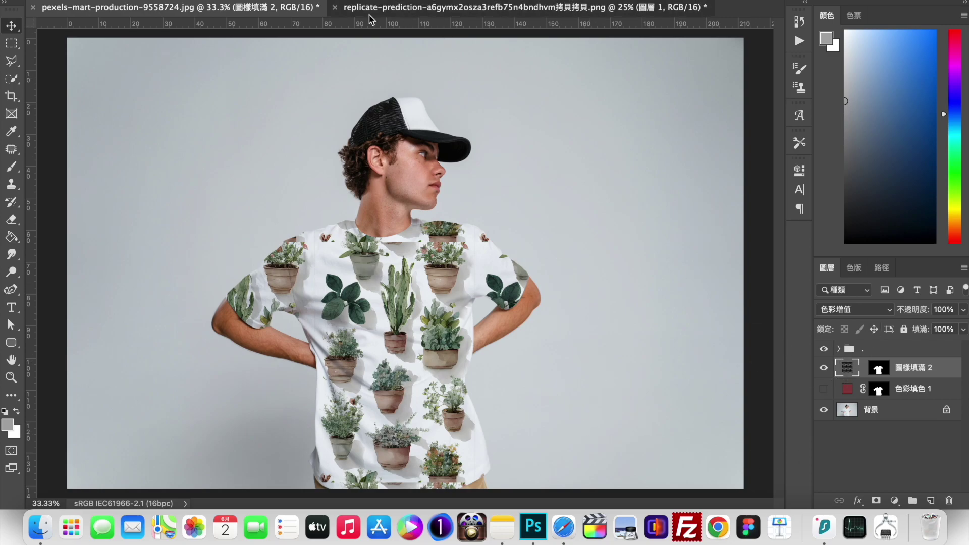
Step: Warp the plant pattern on layer 圖樣填滿 1 with the three-by-three grid so it follows the shirt and body
left_click(848, 410)
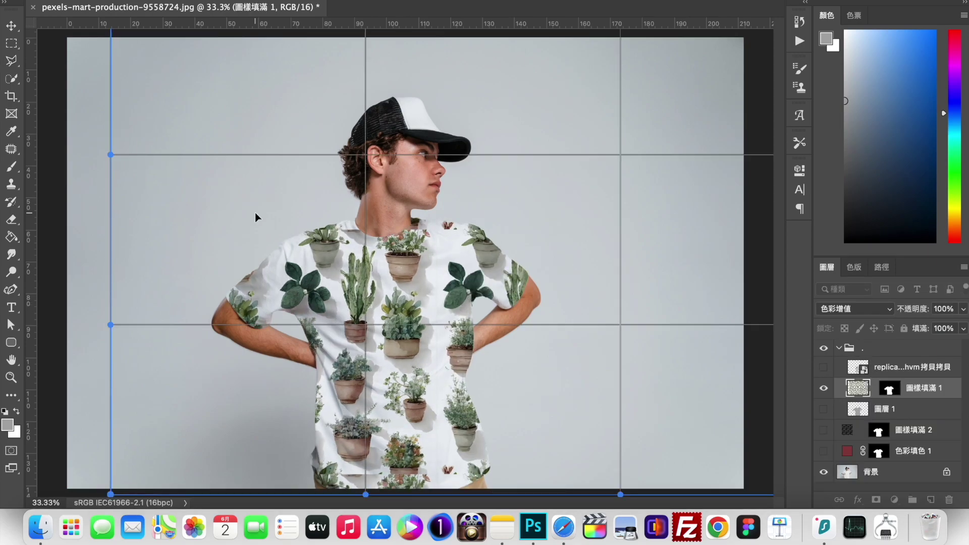
key("super+minus")
left_click_drag(552, 195, 550, 185)
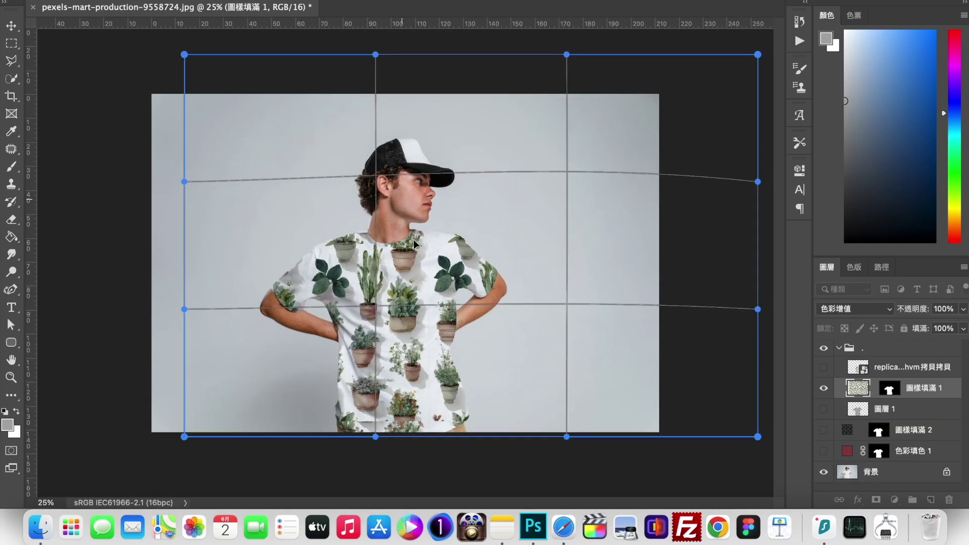
left_click_drag(375, 436, 378, 459)
left_click_drag(566, 309, 519, 309)
left_click_drag(184, 309, 195, 298)
left_click_drag(384, 308, 356, 309)
left_click_drag(185, 180, 233, 181)
left_click_drag(757, 182, 597, 185)
left_click_drag(376, 55, 374, 136)
left_click_drag(465, 197, 465, 207)
mouse_move(535, 324)
left_mouse_down()
mouse_move(526, 328)
mouse_move(535, 325)
left_mouse_up()
key("Return")
Step: Delete the layers 圖樣填滿 2 and 圖層 1 and the hidden plant smart object layer
left_click_drag(914, 430, 949, 500)
left_click_drag(908, 409, 949, 499)
left_click_drag(912, 367, 949, 500)
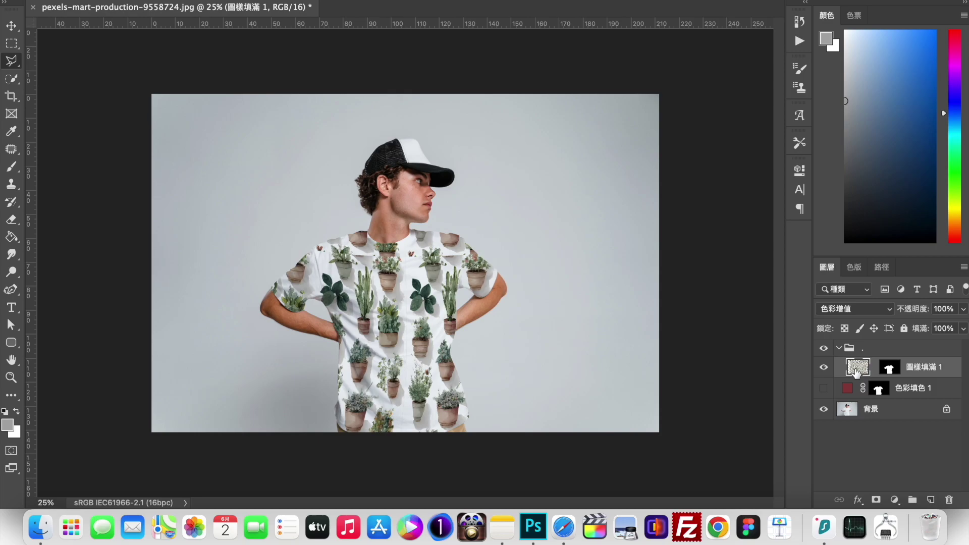
Step: Enlarge the warped plant pattern slightly with Free Transform and reposition it on the shirt
key("super+t")
left_click_drag(762, 49, 785, 33)
left_click_drag(429, 286, 419, 274)
key("Return")
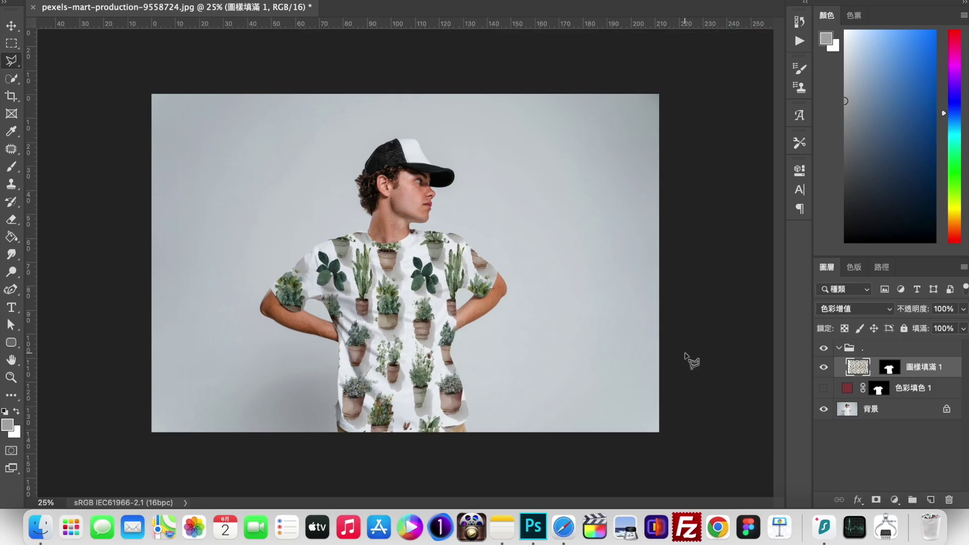